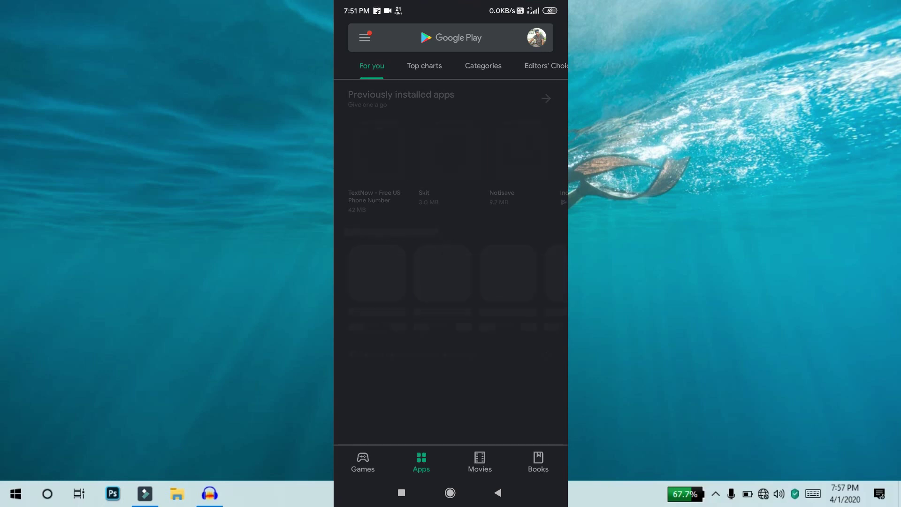
# Search Google Play for "wifi file transfer" and launch the WiFi File Transfer app by smarterDroid.
pyautogui.click(450, 38)
pyautogui.write('w')
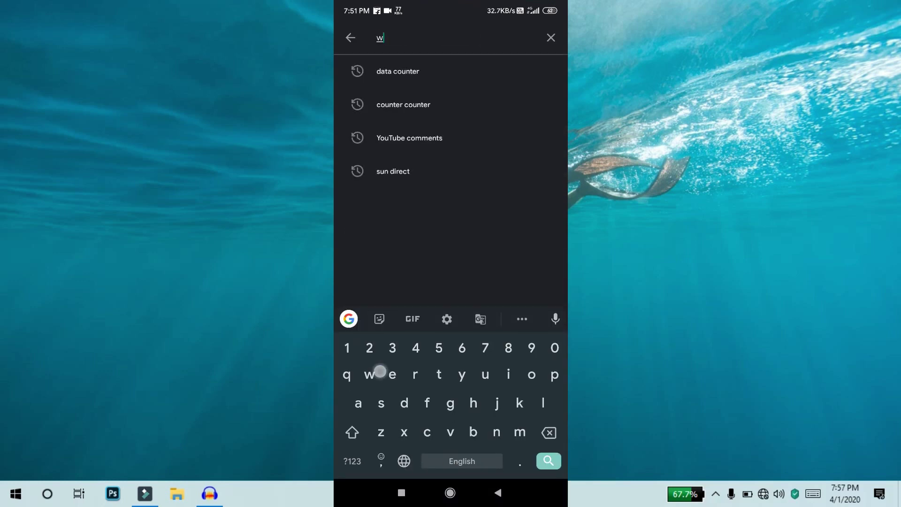
pyautogui.write('ifi ')
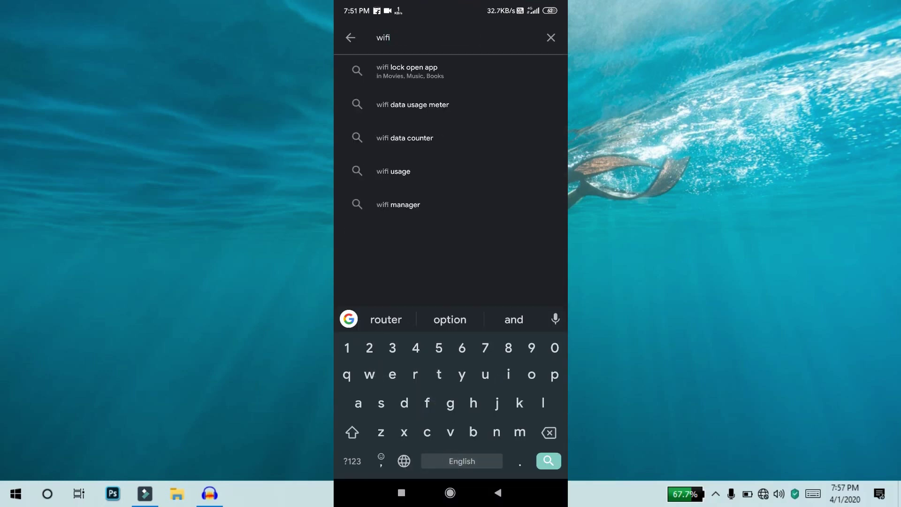
pyautogui.write('file transfer')
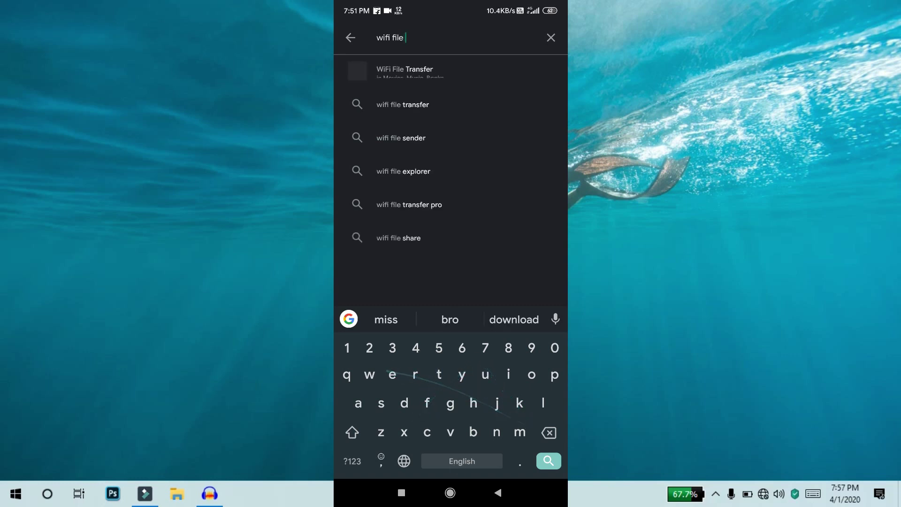
pyautogui.press('Return')
pyautogui.click(477, 86)
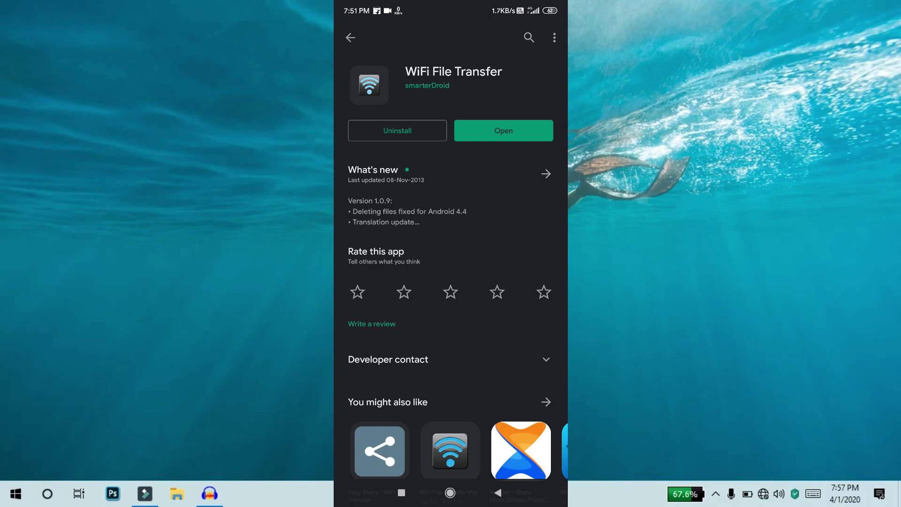
pyautogui.click(509, 135)
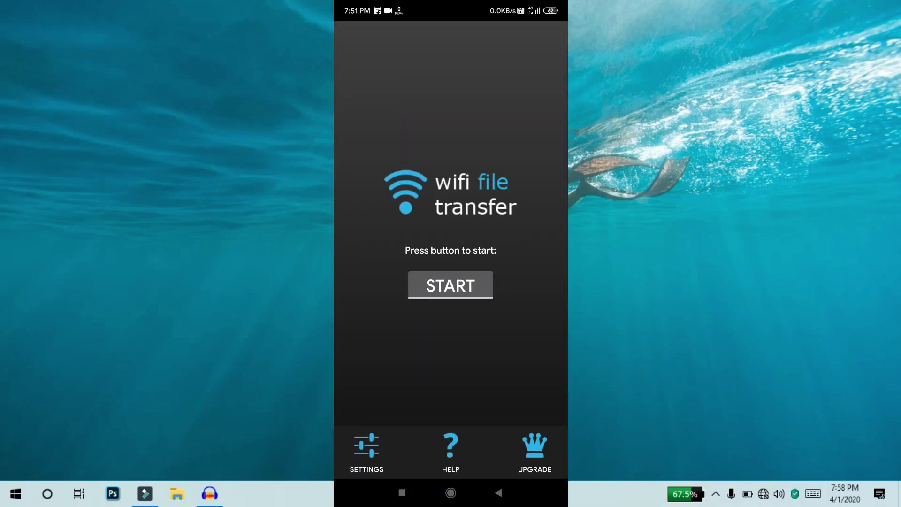
# Turn off the phone's mobile data and turn on its hotspot, then return to the transfer app.
pyautogui.moveTo(450, 7); pyautogui.dragTo(451, 235)
pyautogui.moveTo(450, 141); pyautogui.dragTo(451, 352)
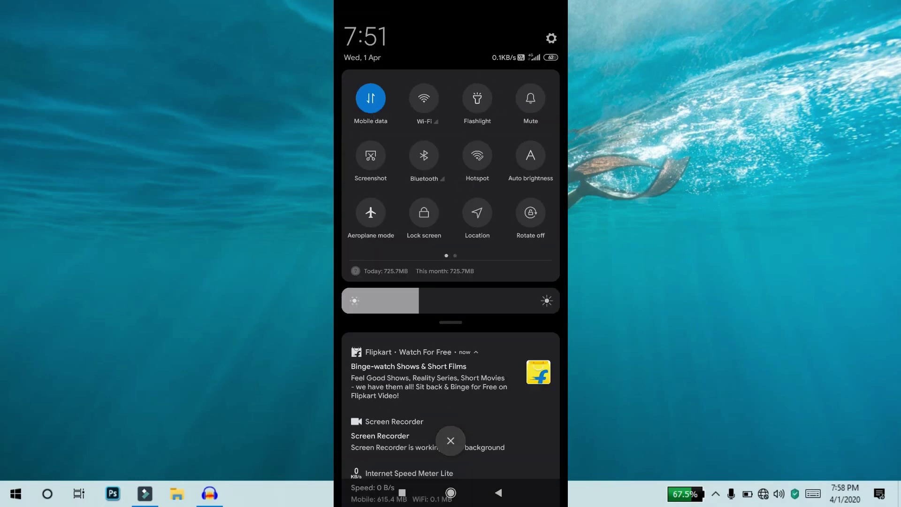
pyautogui.click(370, 98)
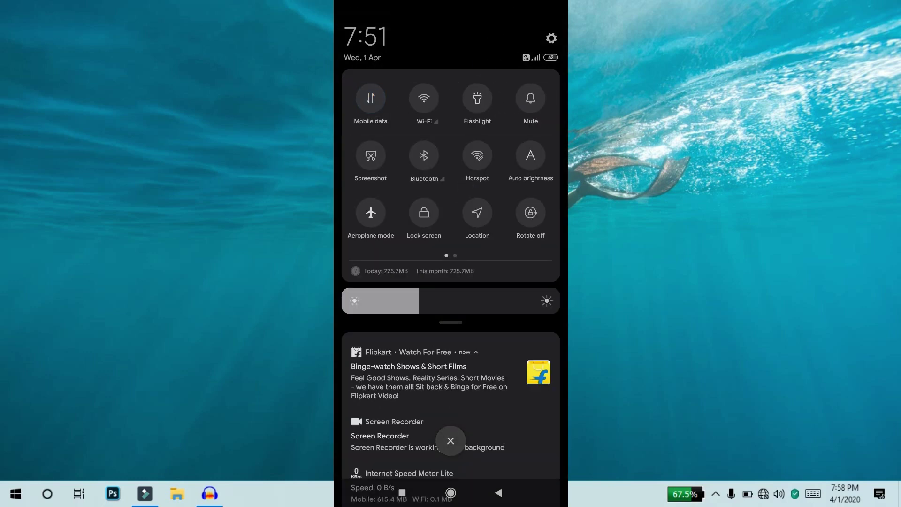
pyautogui.click(478, 155)
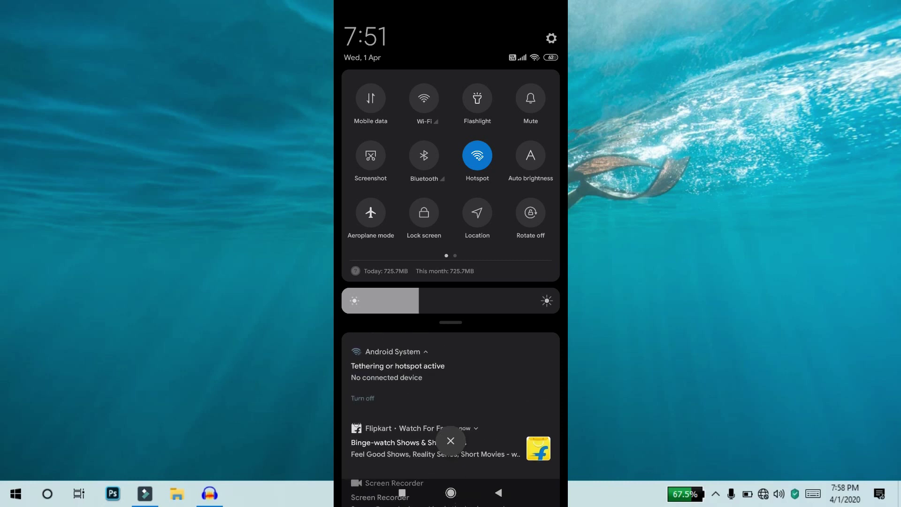
pyautogui.moveTo(521, 423); pyautogui.dragTo(521, 288)
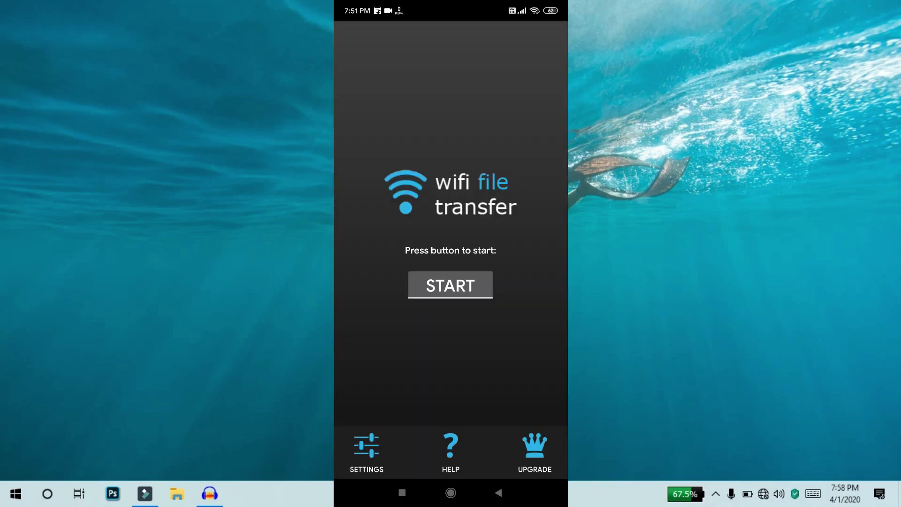
# Start the file transfer service on the phone and check the computer's connection to the Redmi Wi-Fi network.
pyautogui.click(472, 295)
pyautogui.click(526, 309)
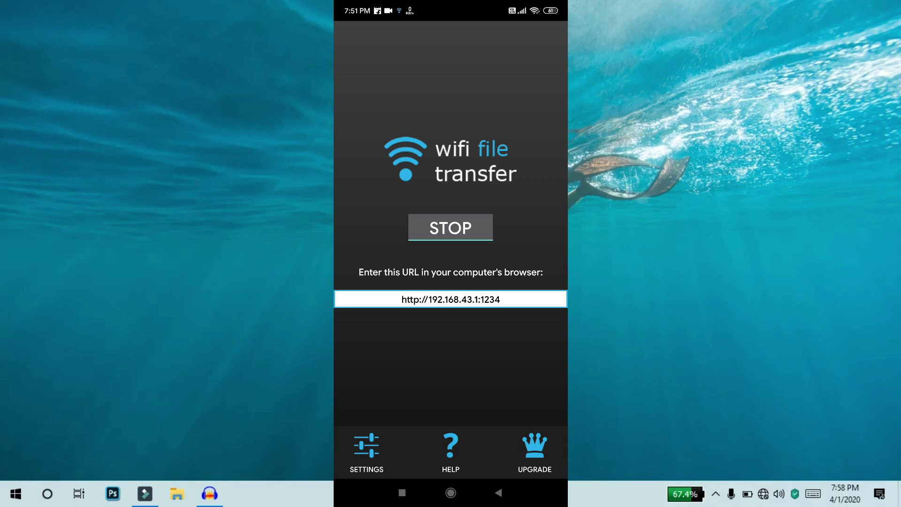
pyautogui.click(763, 493)
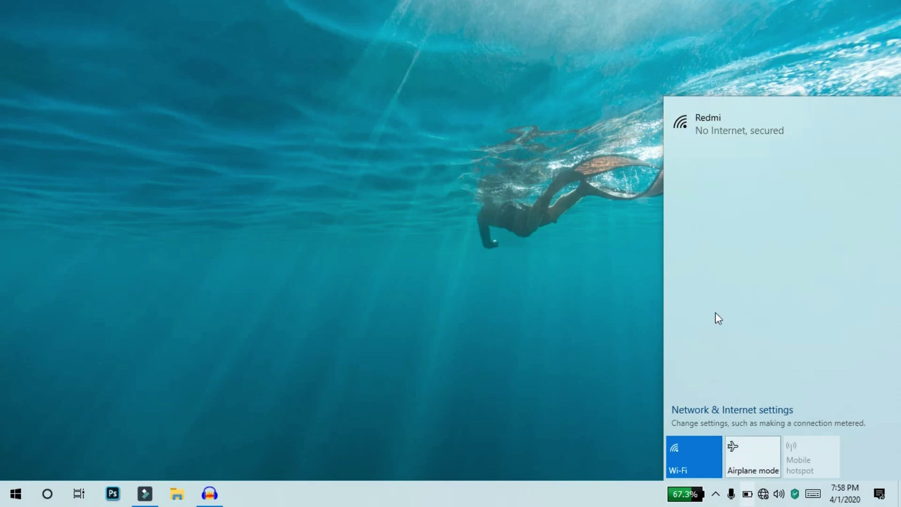
pyautogui.click(332, 166)
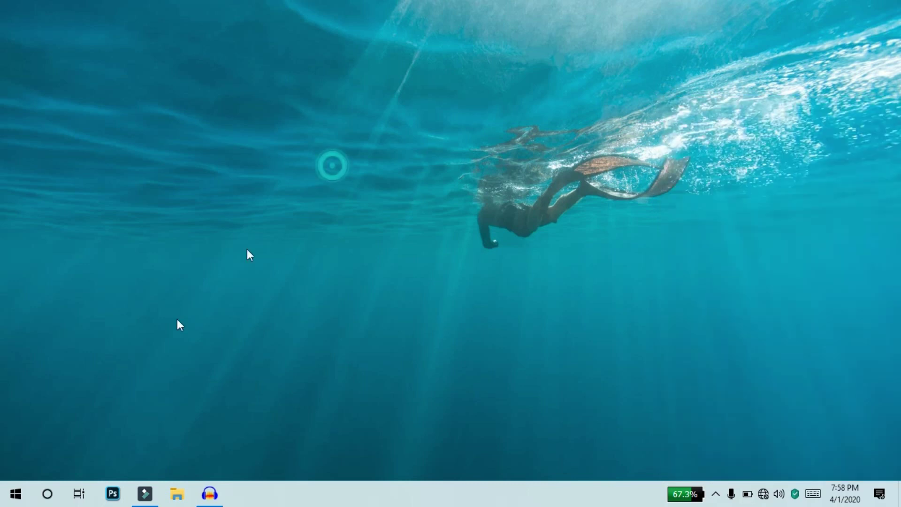
# Find and launch Google Chrome on the computer and maximize its window.
pyautogui.click(8, 505)
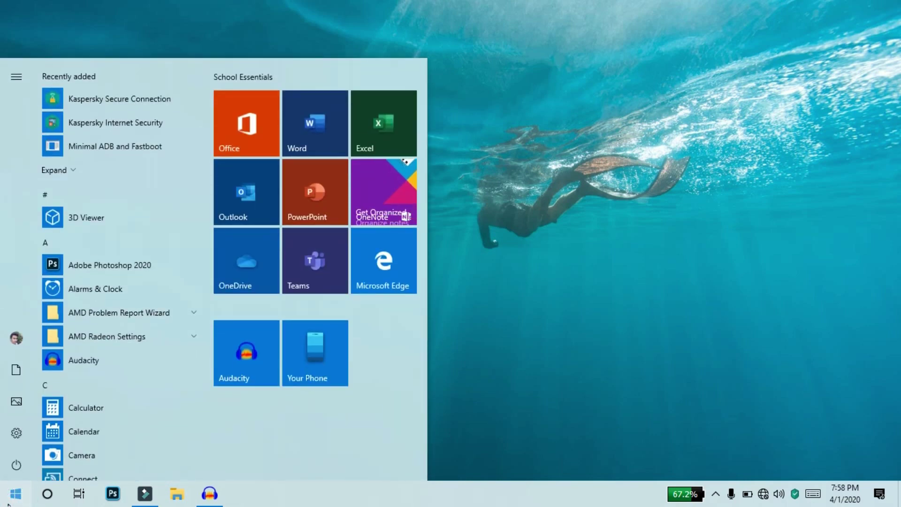
pyautogui.click(8, 504)
pyautogui.click(8, 504)
pyautogui.write('crone')
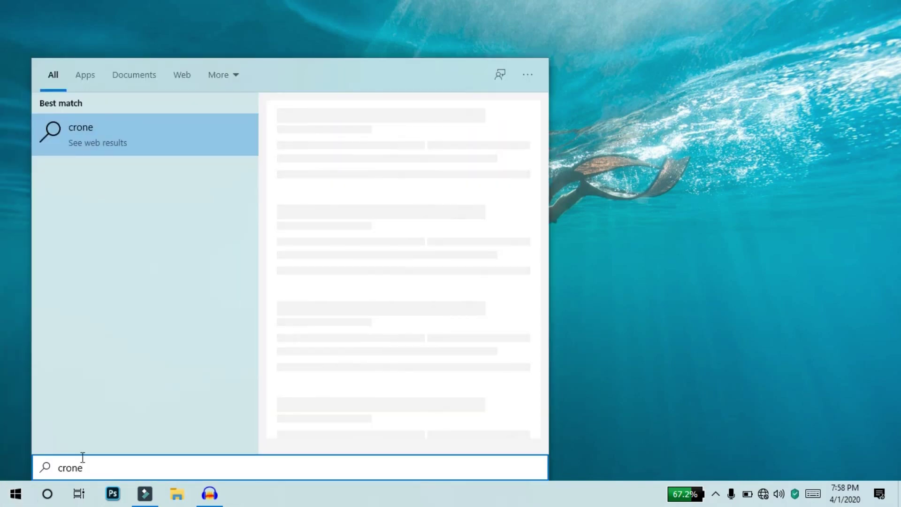
pyautogui.press('BackSpace')
pyautogui.press('BackSpace')
pyautogui.click(131, 128)
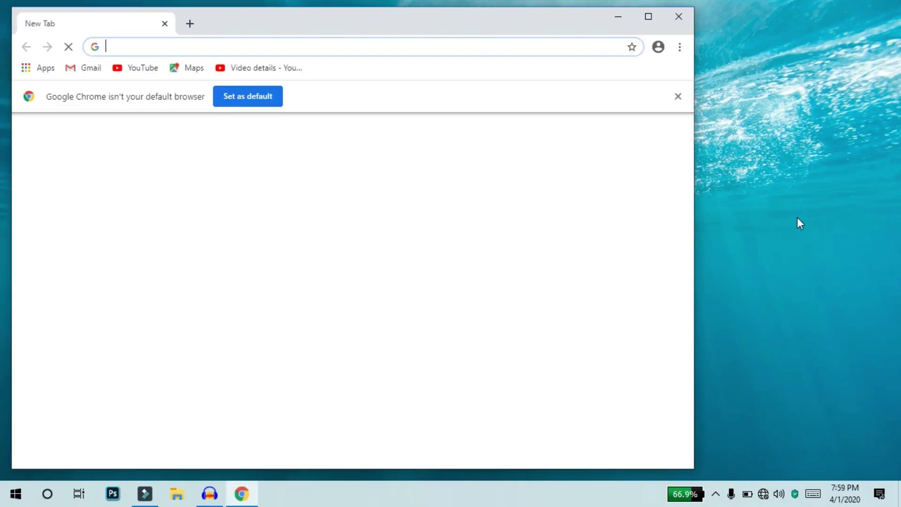
pyautogui.doubleClick(324, 28)
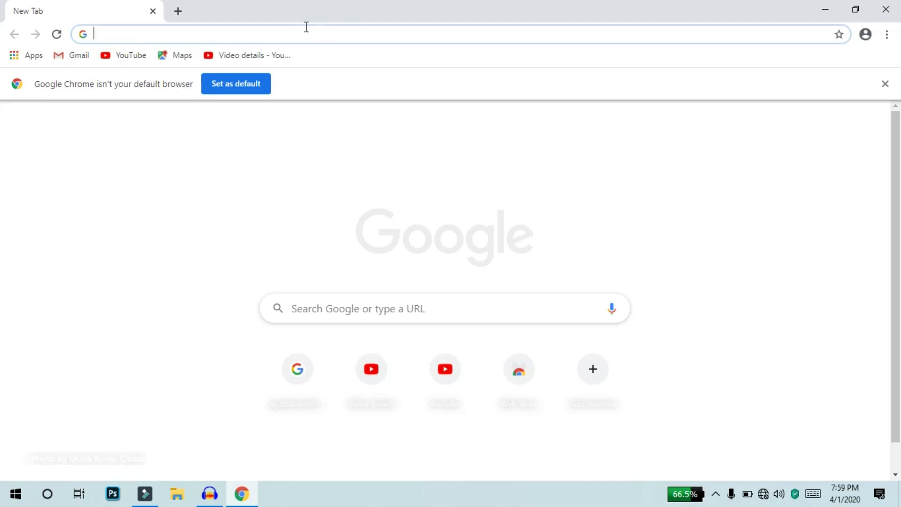
pyautogui.write('http://192')
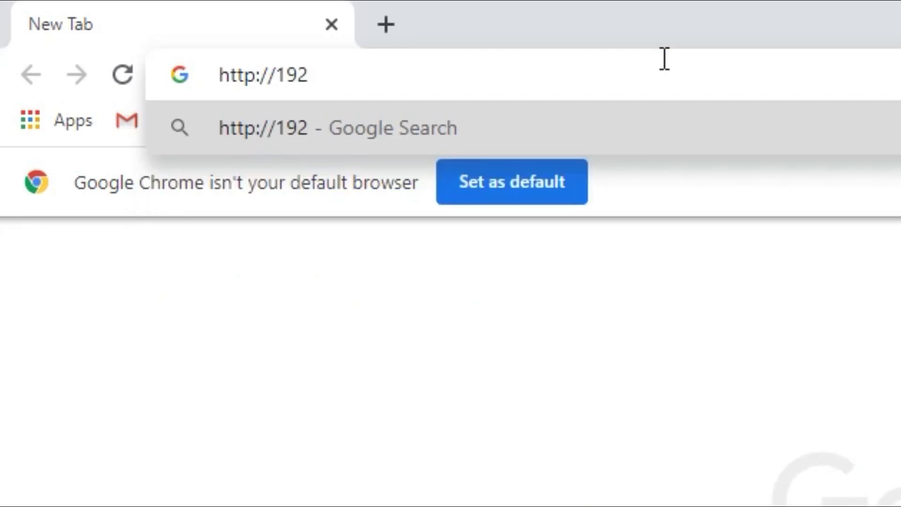
pyautogui.write('.168.43.1')
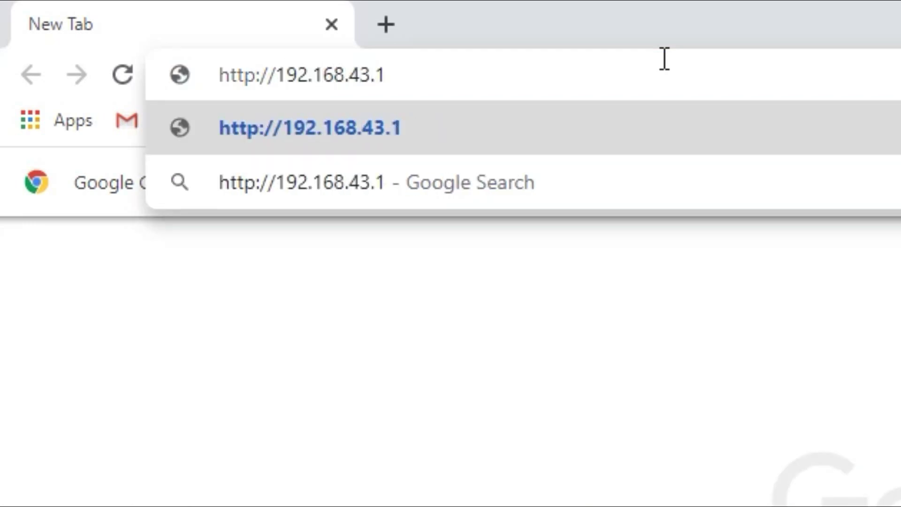
pyautogui.write(':1234')
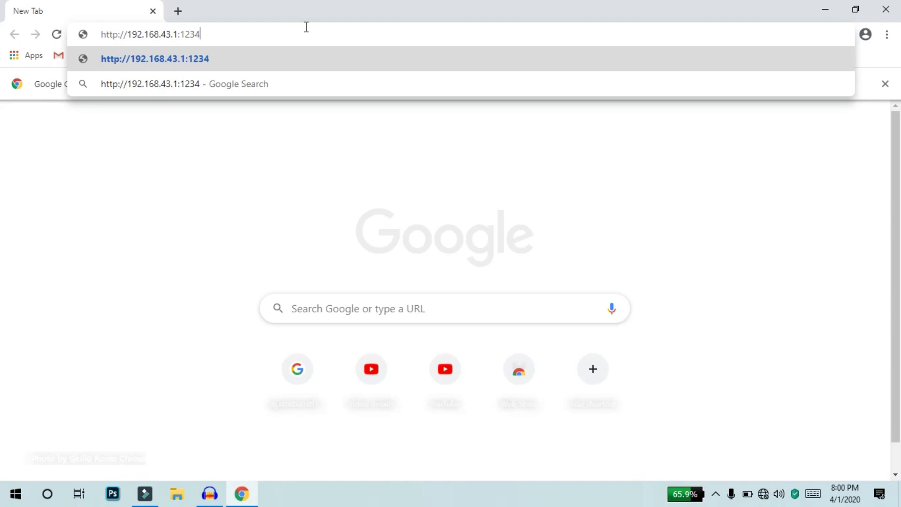
pyautogui.press('Return')
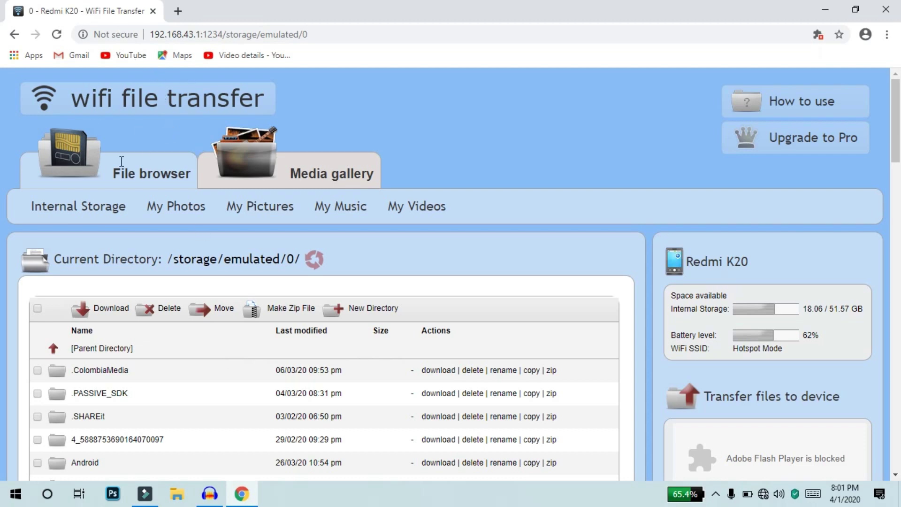
# Examine the folders and files in the phone's internal storage, including the parent /storage/ directory, and return to /storage/emulated/0/.
pyautogui.scroll(-15, 133, 240)
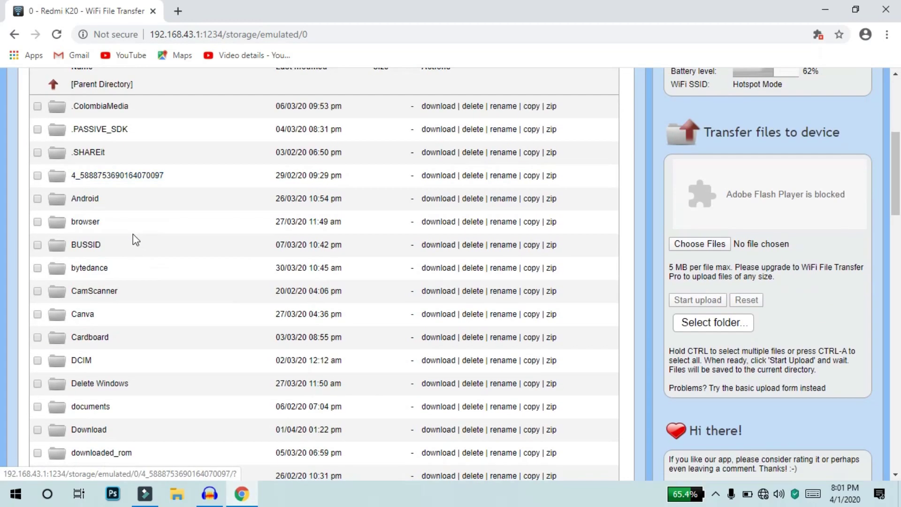
pyautogui.scroll(-12, 132, 289)
pyautogui.scroll(16, 163, 287)
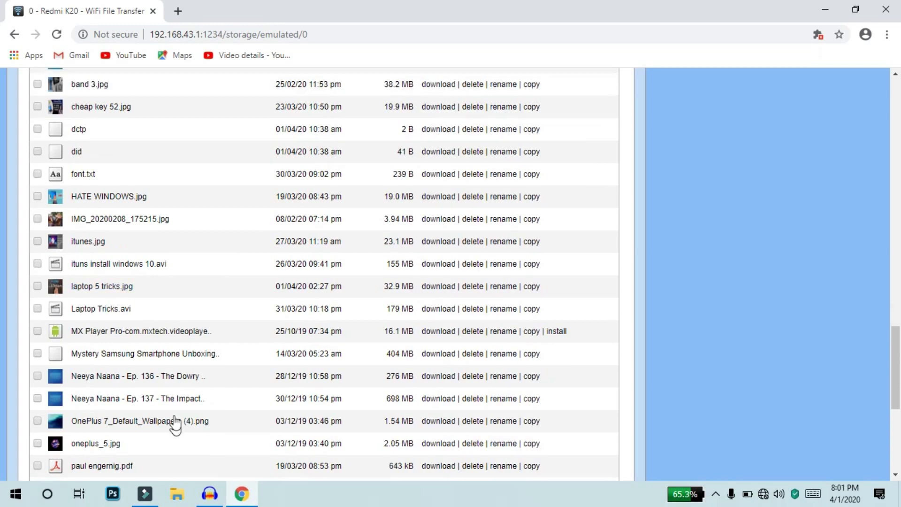
pyautogui.scroll(10, 178, 419)
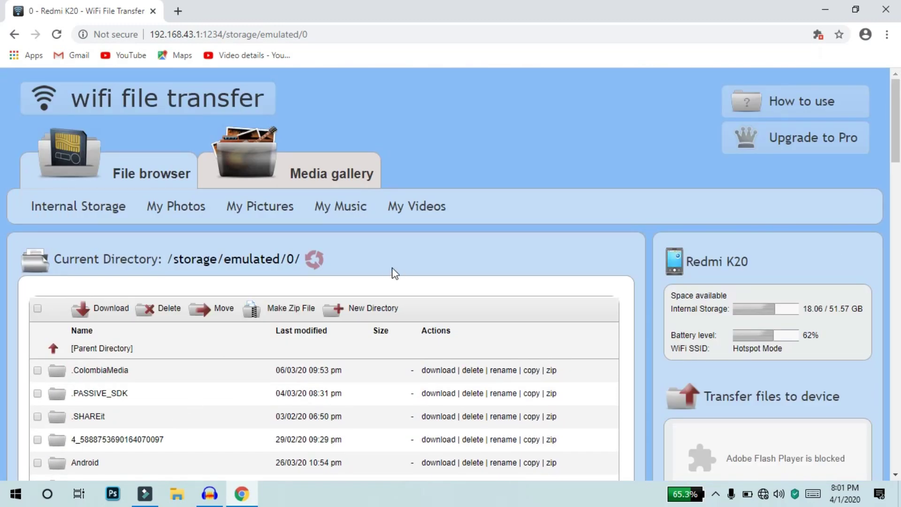
pyautogui.click(195, 261)
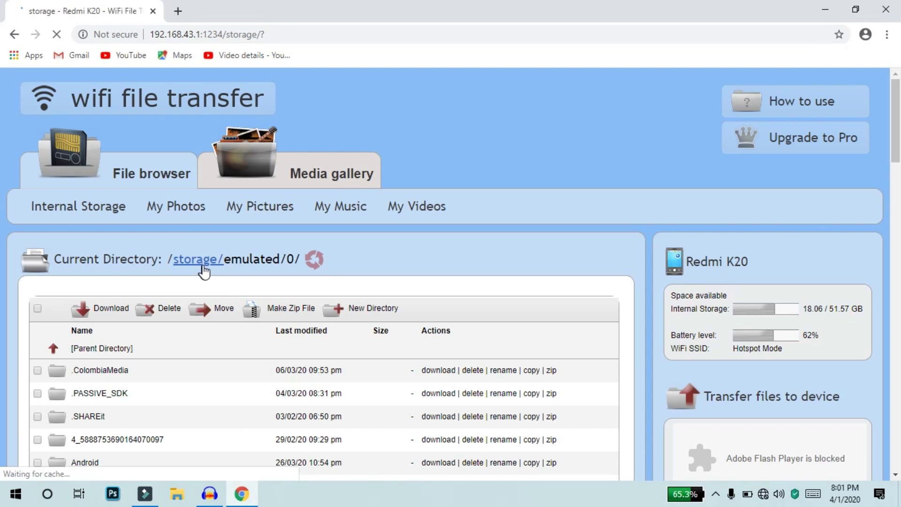
pyautogui.scroll(-1, 92, 396)
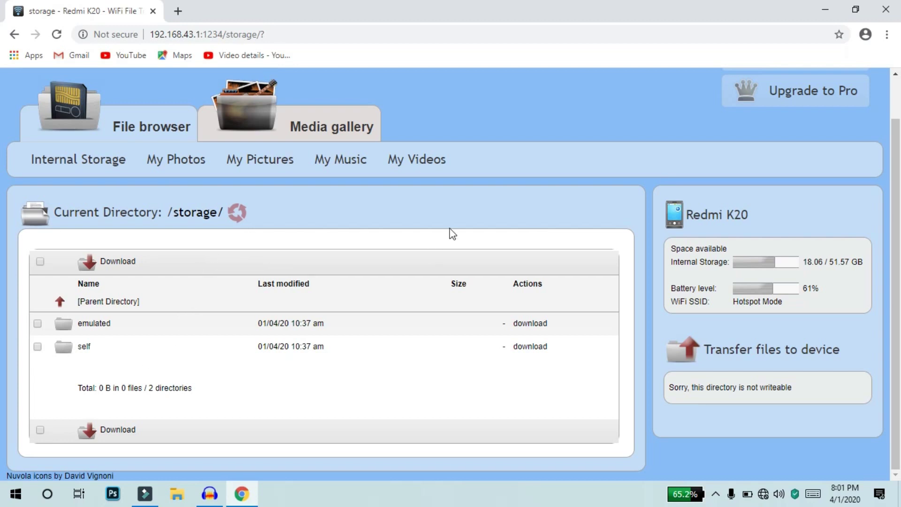
pyautogui.click(85, 165)
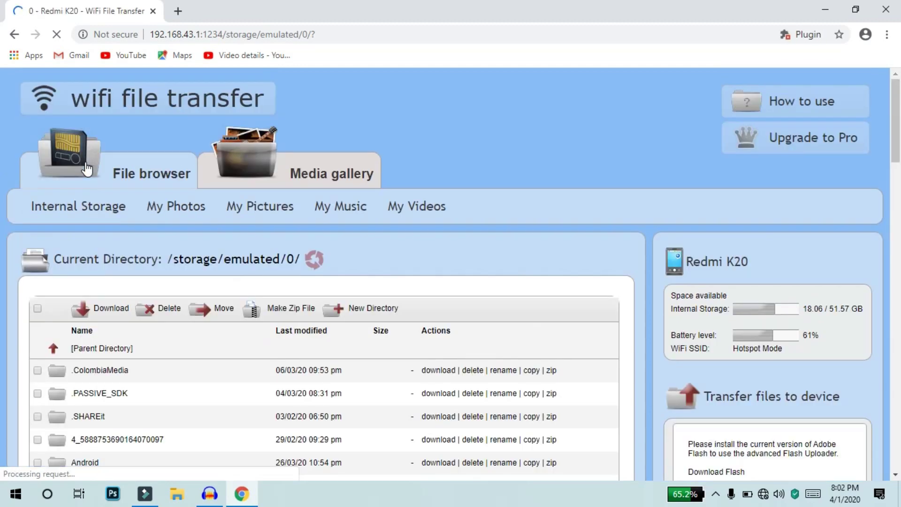
pyautogui.scroll(-10, 177, 240)
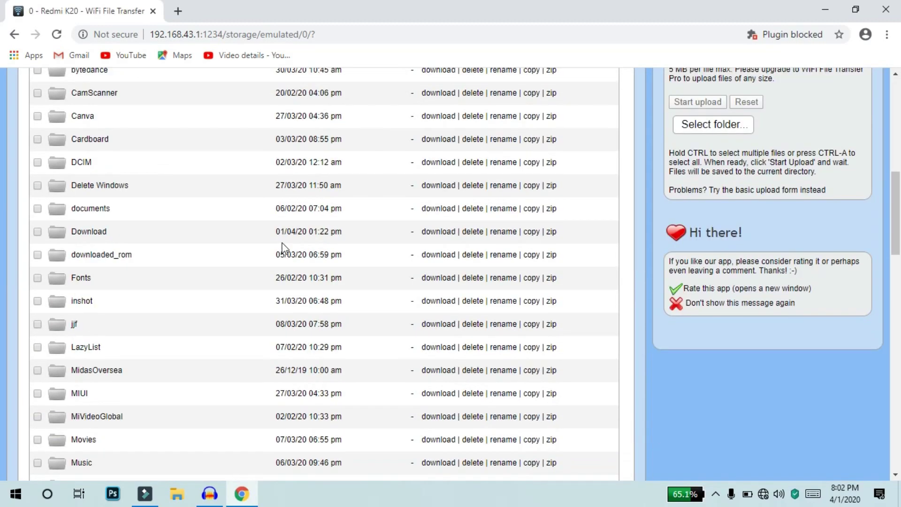
pyautogui.scroll(10, 543, 244)
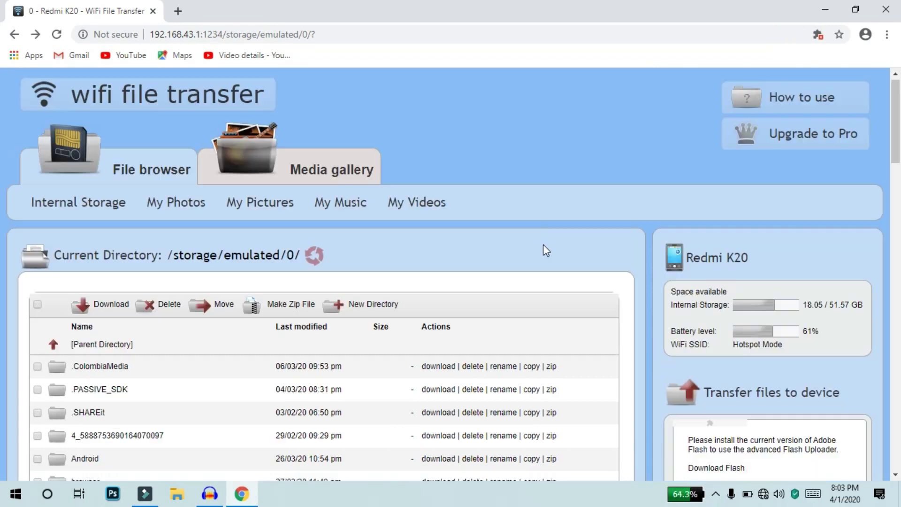
# Open the Snapseed folder and download its first image, the 00000IMG_00000_BURST file.
pyautogui.scroll(-16, 543, 248)
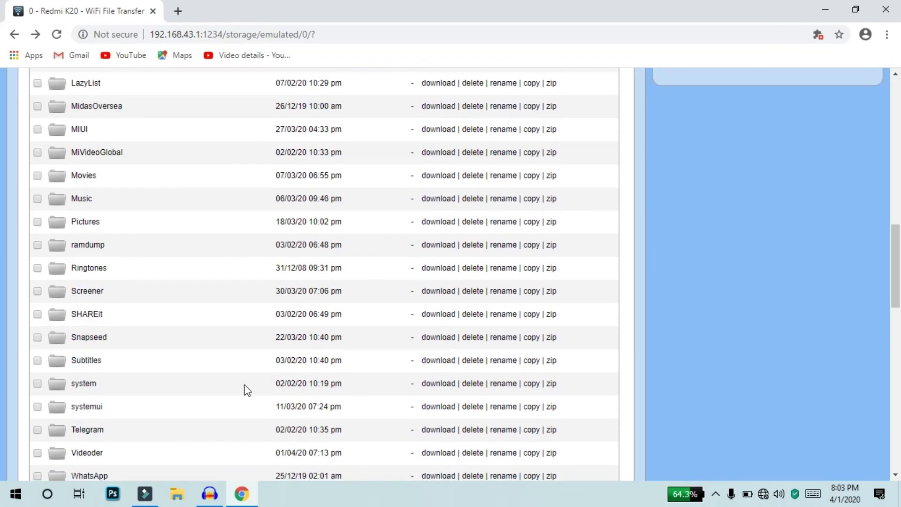
pyautogui.click(101, 343)
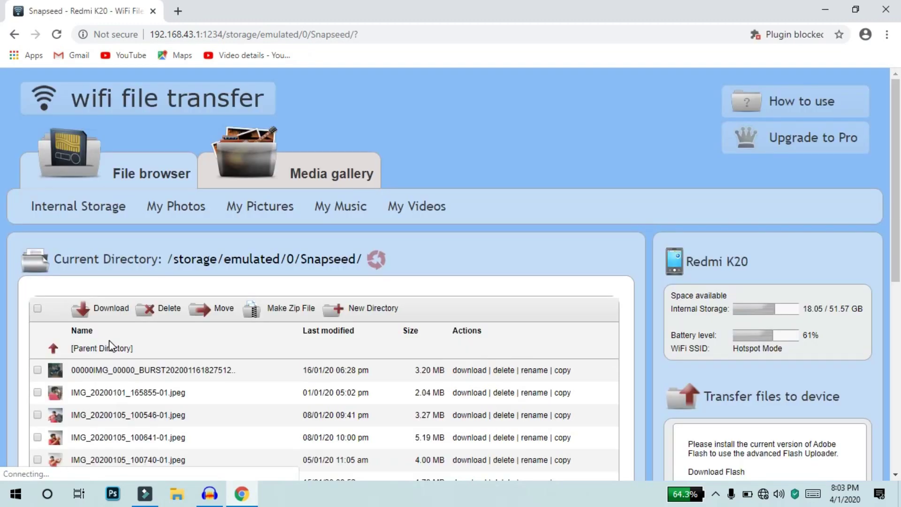
pyautogui.click(471, 372)
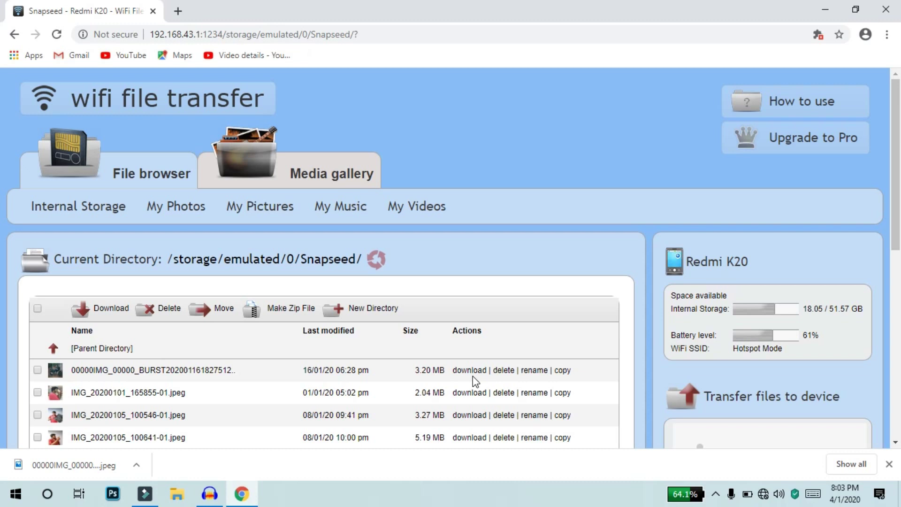
# View the downloaded image in Photos and minimize the viewer to return to the Snapseed file list.
pyautogui.click(79, 471)
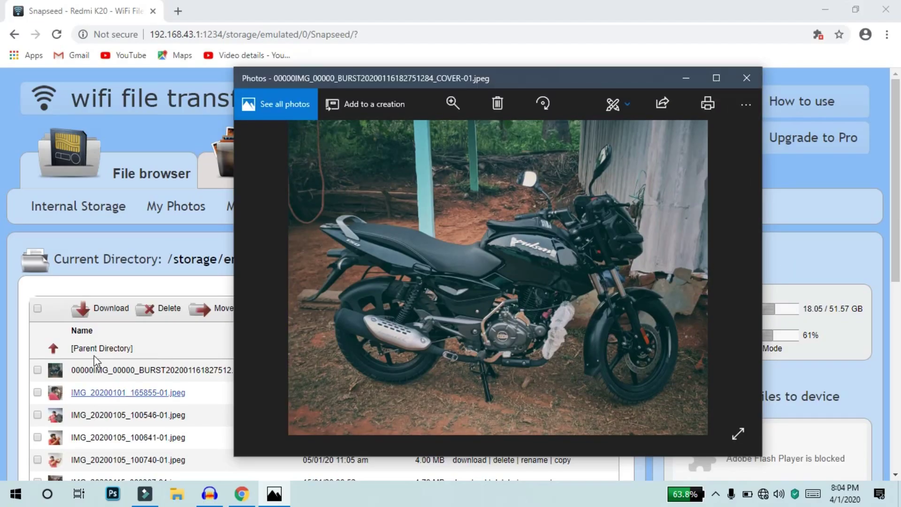
pyautogui.scroll(-4, 94, 355)
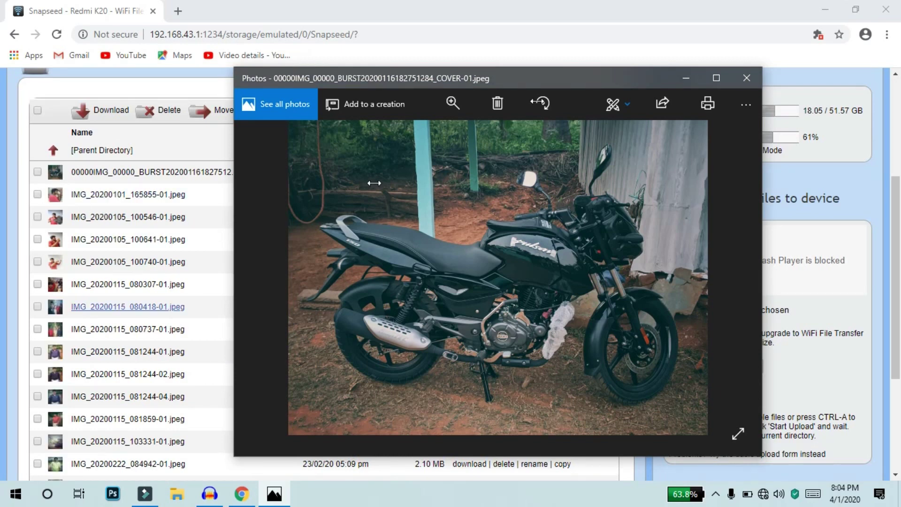
pyautogui.click(687, 79)
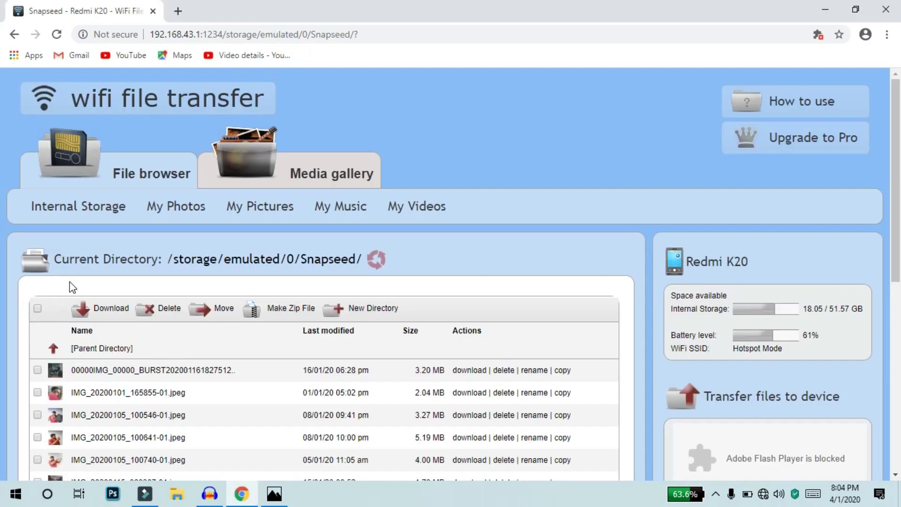
# Select all files in the Snapseed folder and download them as one ZIP archive.
pyautogui.click(37, 308)
pyautogui.scroll(-8, 51, 309)
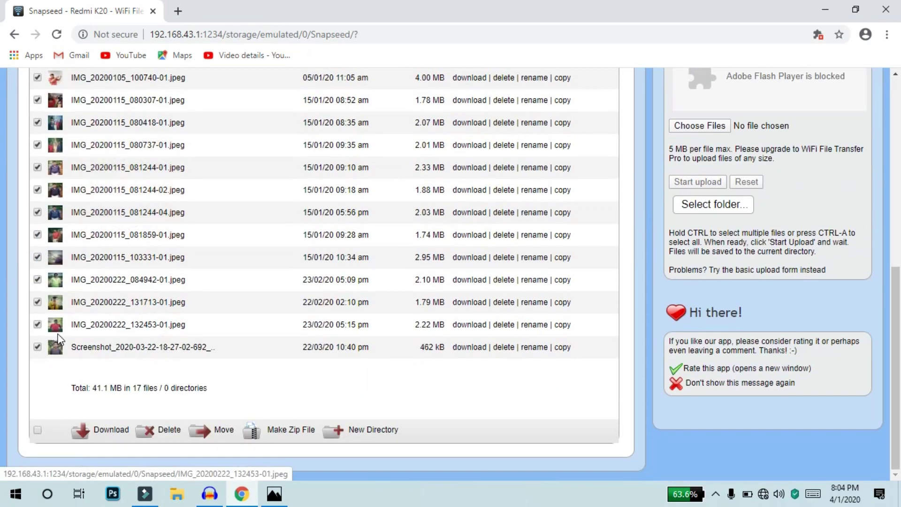
pyautogui.scroll(8, 59, 338)
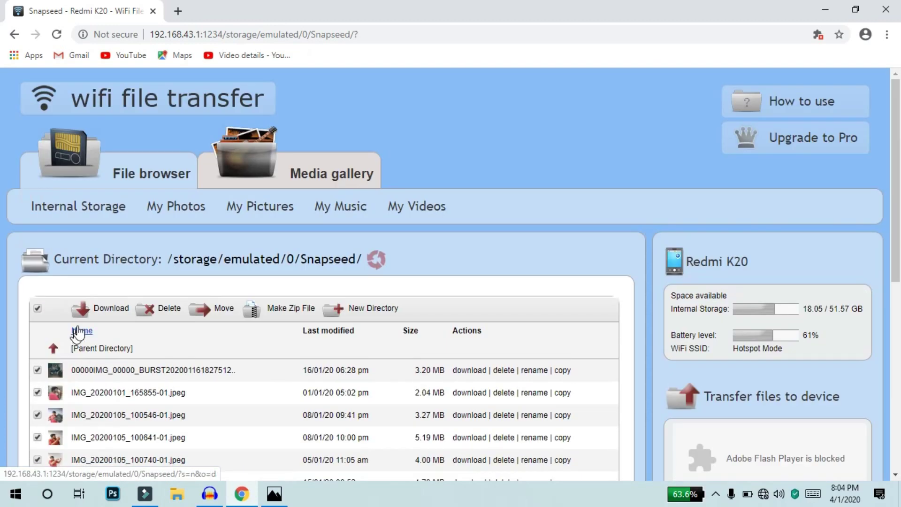
pyautogui.click(109, 310)
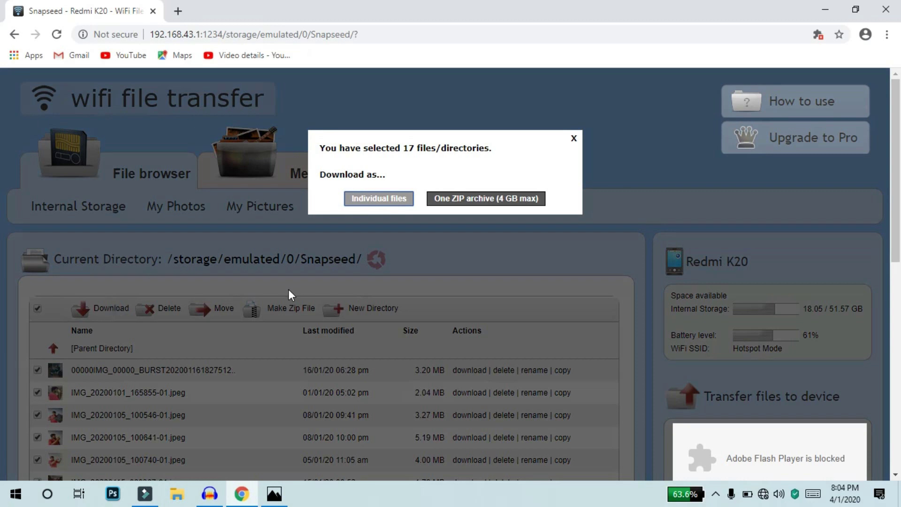
pyautogui.click(516, 197)
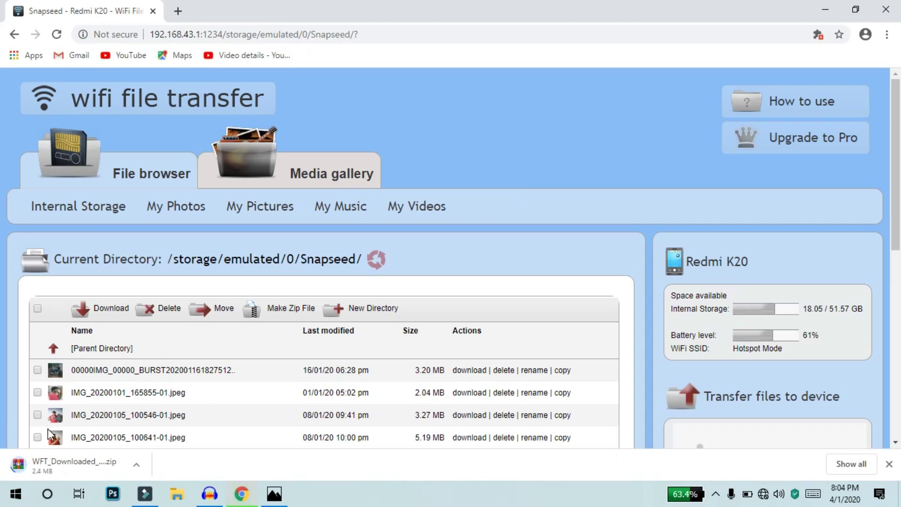
pyautogui.scroll(-3, 262, 383)
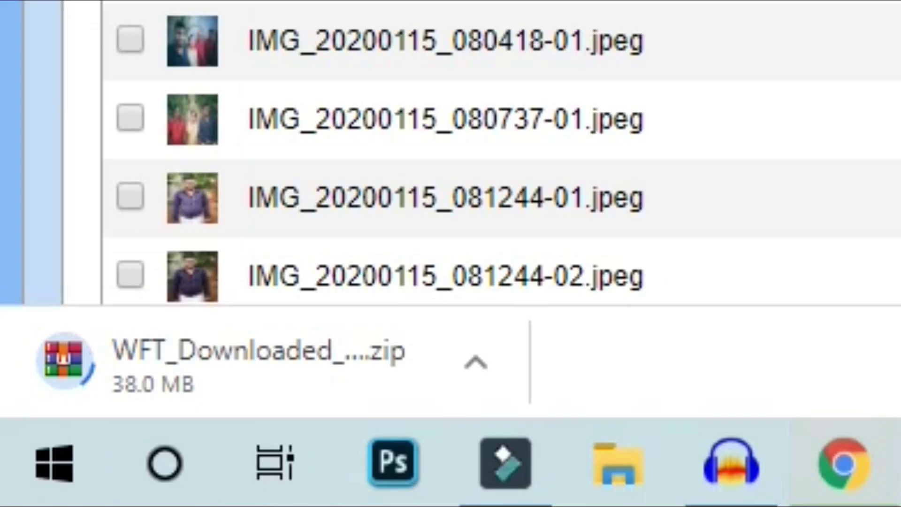
# Show the downloaded WFT_Downloaded_Files ZIP in its folder, view the archive's contents in WinRAR and close it.
pyautogui.click(105, 343)
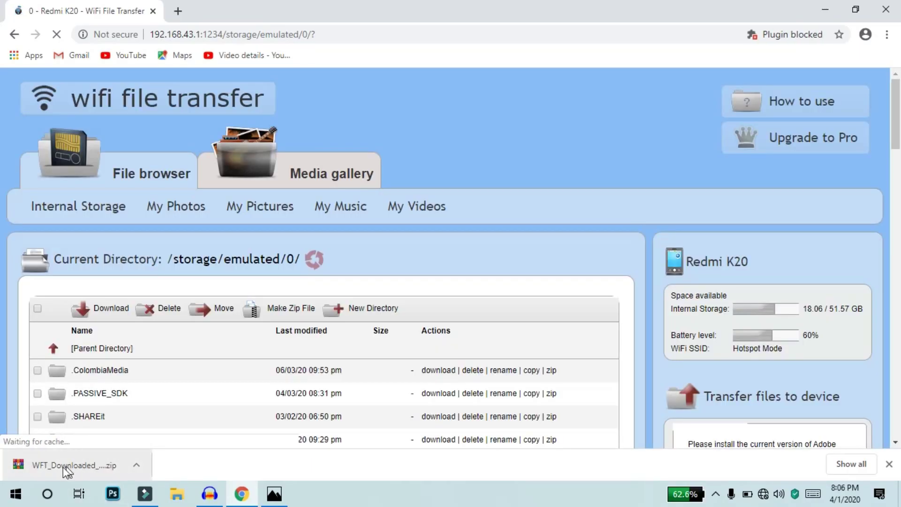
pyautogui.rightClick(82, 466)
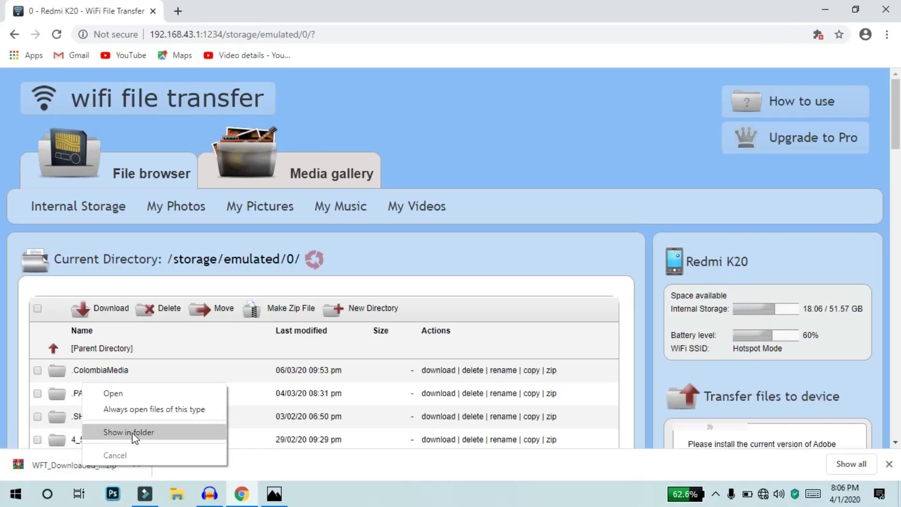
pyautogui.click(145, 425)
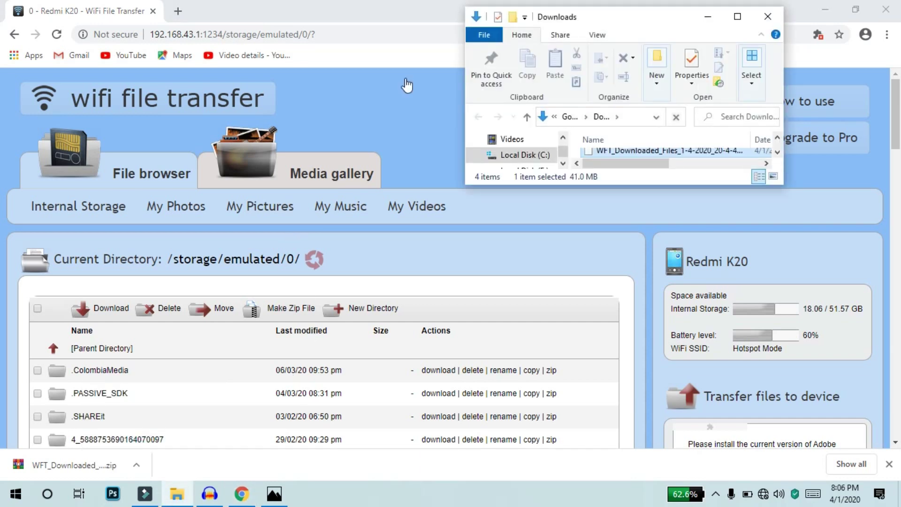
pyautogui.click(738, 17)
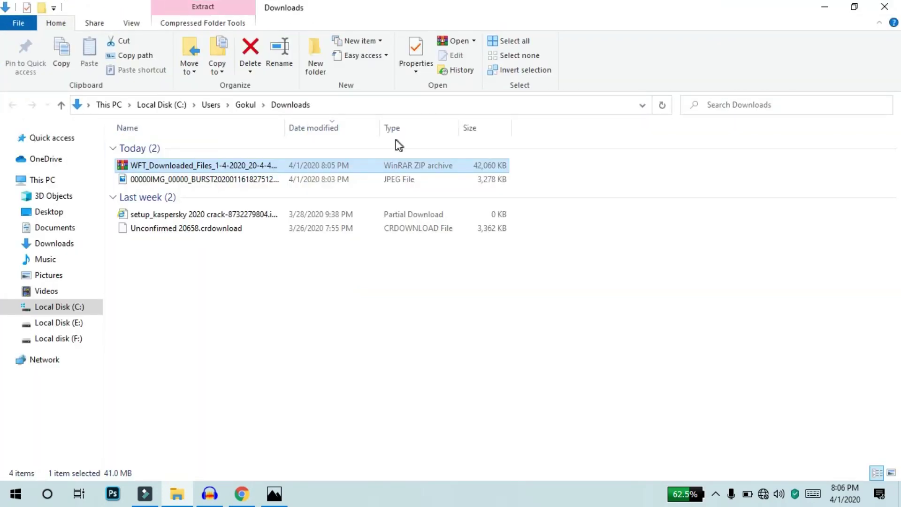
pyautogui.doubleClick(298, 166)
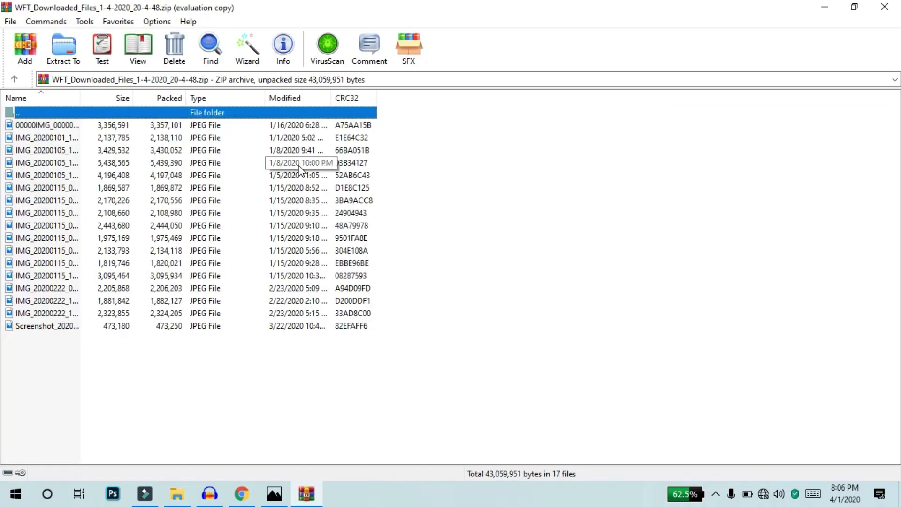
pyautogui.click(885, 7)
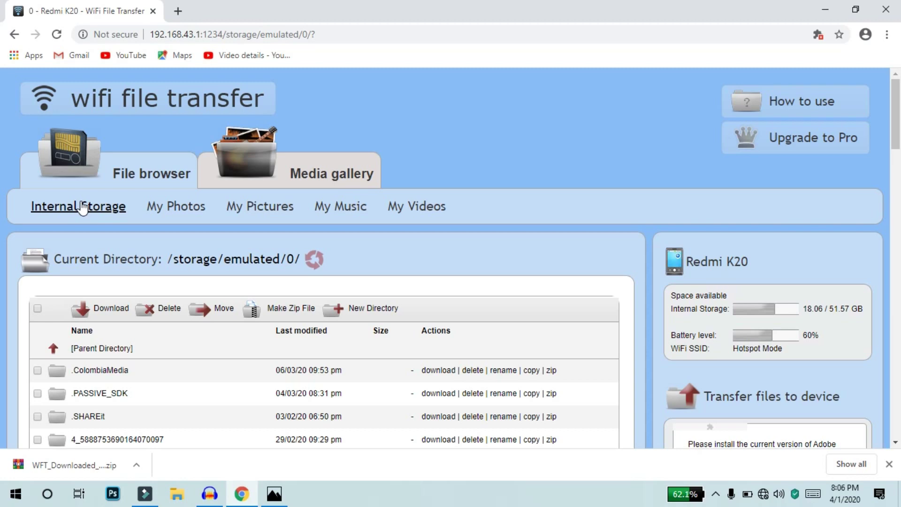
pyautogui.scroll(-4, 693, 213)
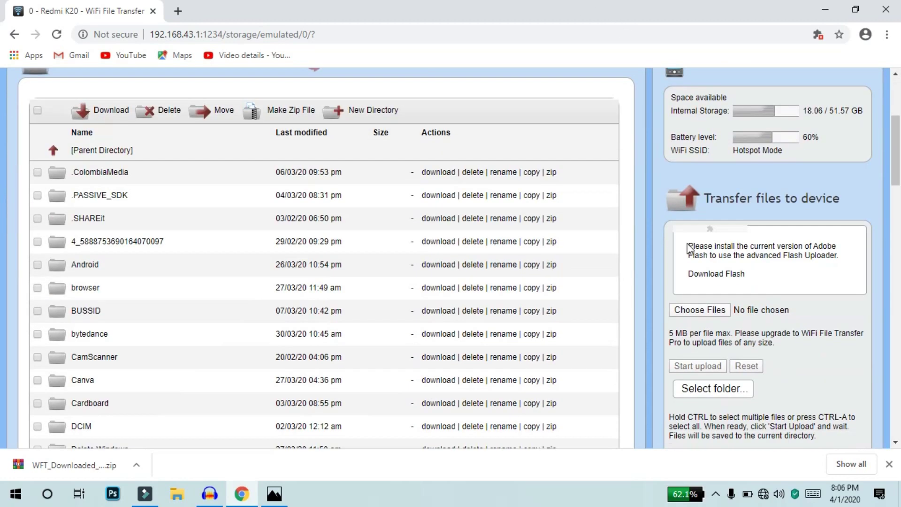
pyautogui.scroll(-4, 689, 247)
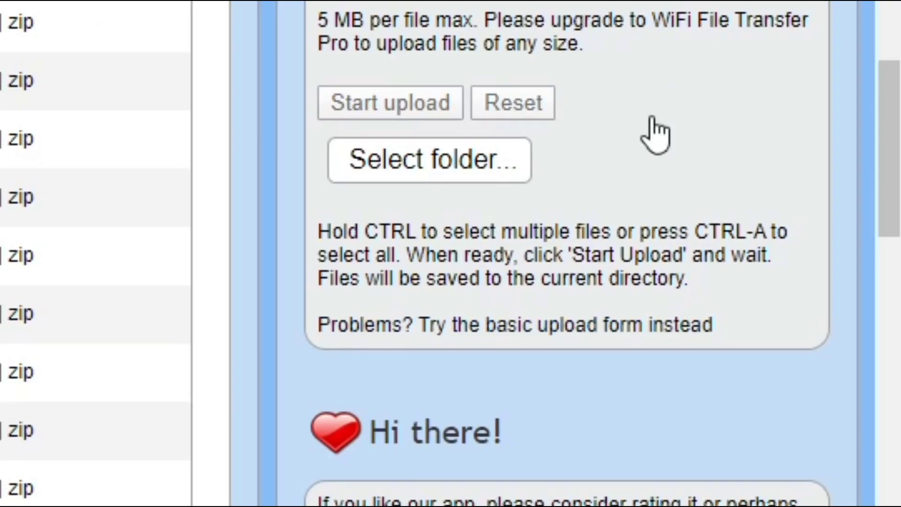
pyautogui.scroll(3, 798, 180)
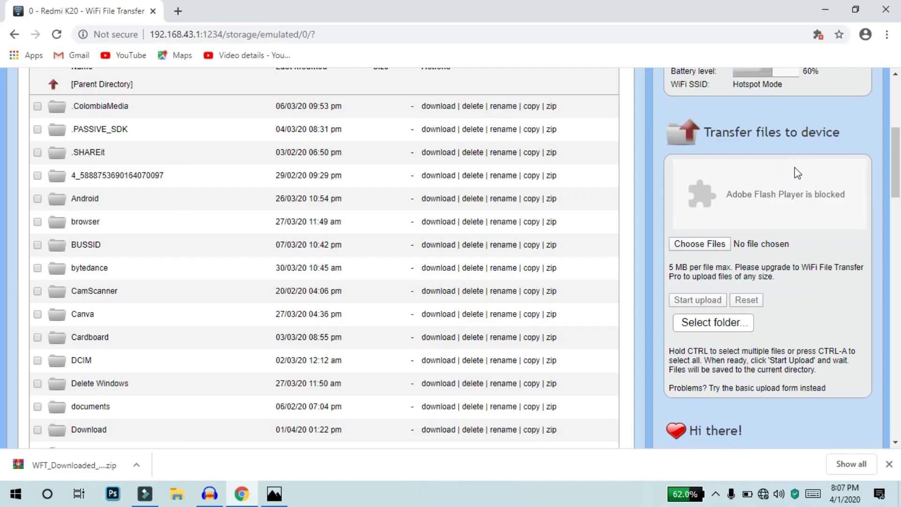
pyautogui.click(714, 246)
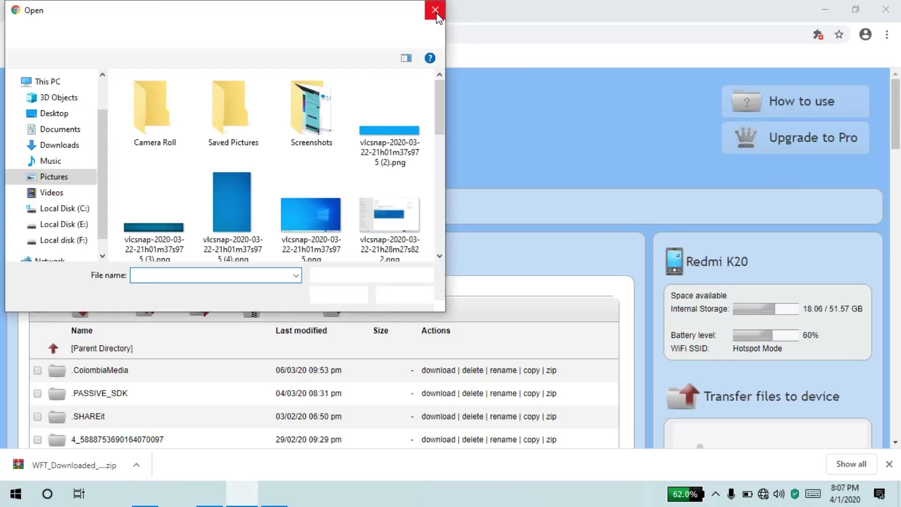
pyautogui.click(435, 9)
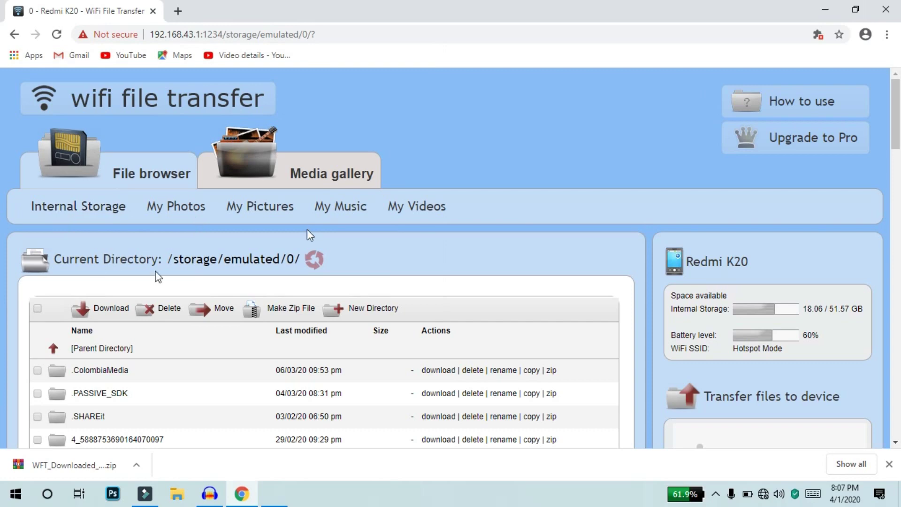
pyautogui.scroll(-3, 187, 258)
pyautogui.scroll(3, 212, 164)
pyautogui.click(93, 212)
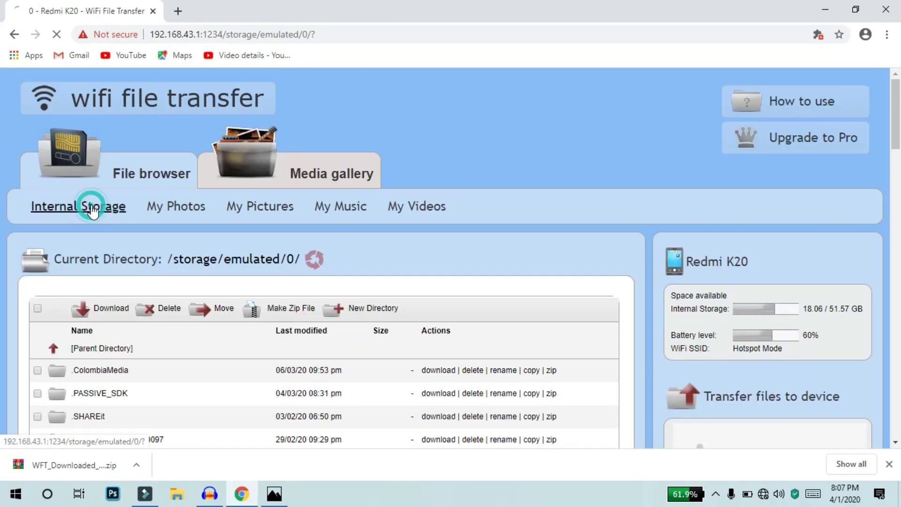
pyautogui.scroll(-2, 704, 216)
pyautogui.scroll(-6, 716, 218)
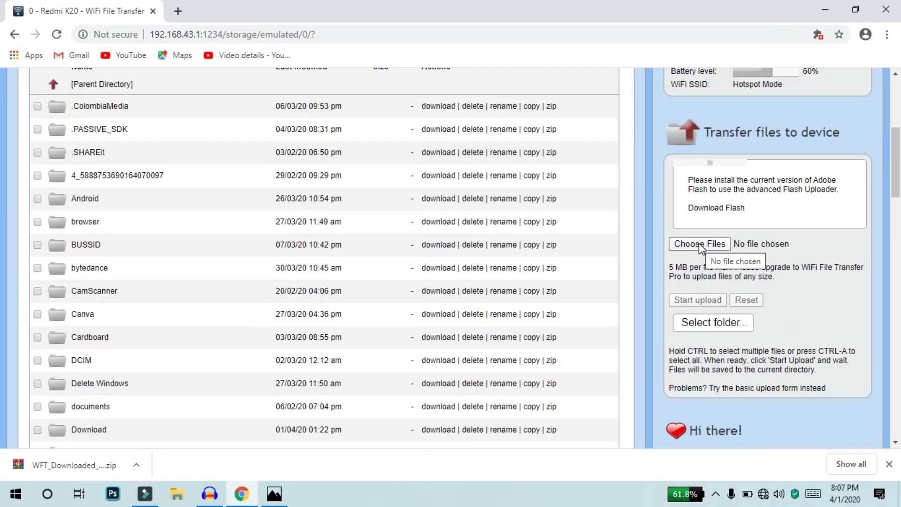
pyautogui.click(701, 244)
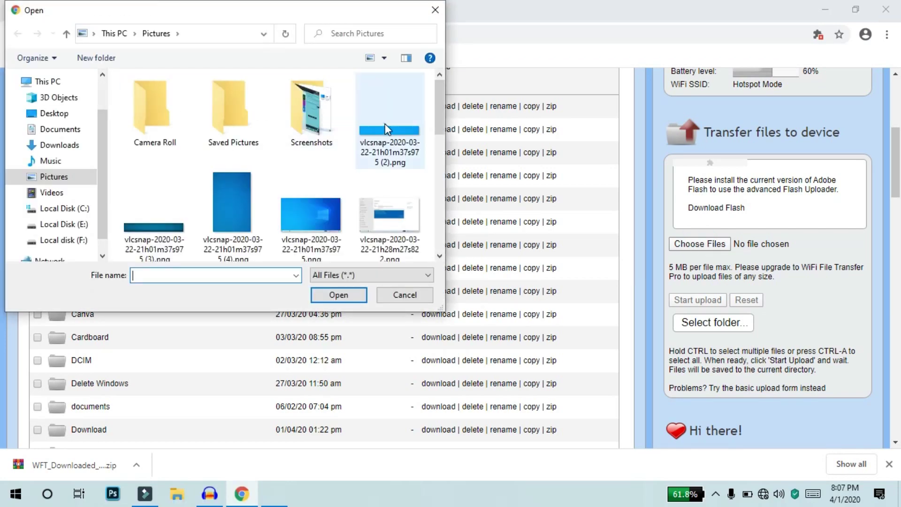
pyautogui.click(385, 123)
pyautogui.scroll(-2, 276, 185)
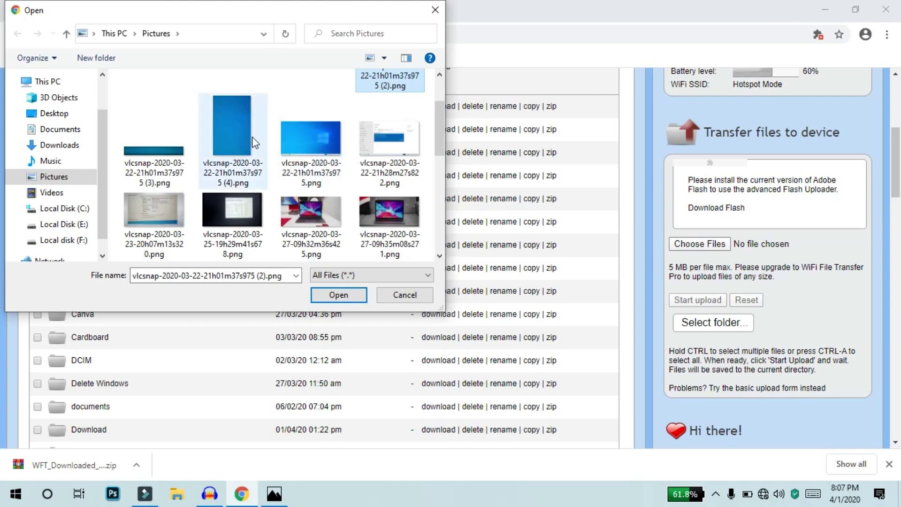
pyautogui.click(390, 217)
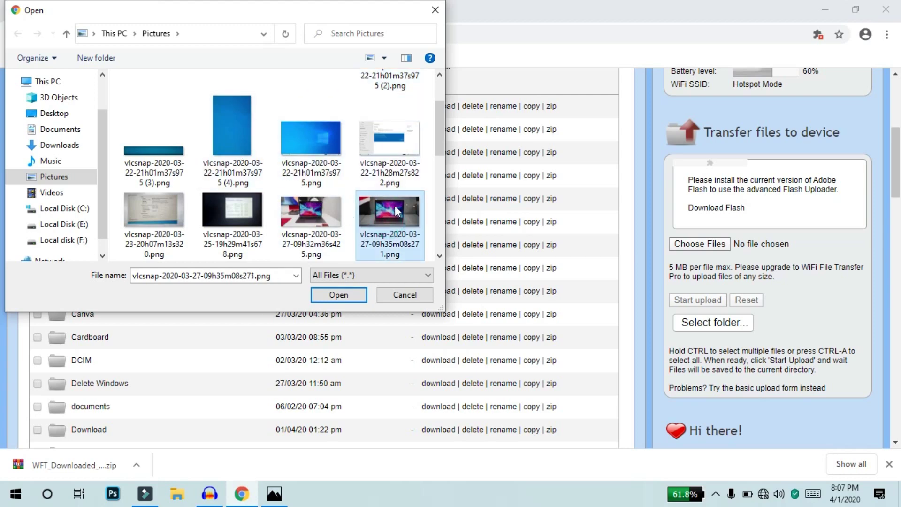
pyautogui.doubleClick(397, 212)
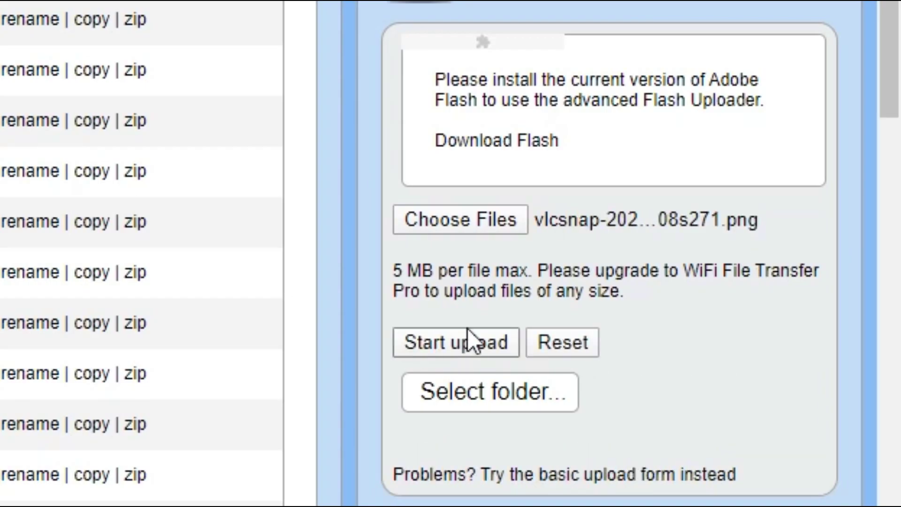
pyautogui.click(451, 347)
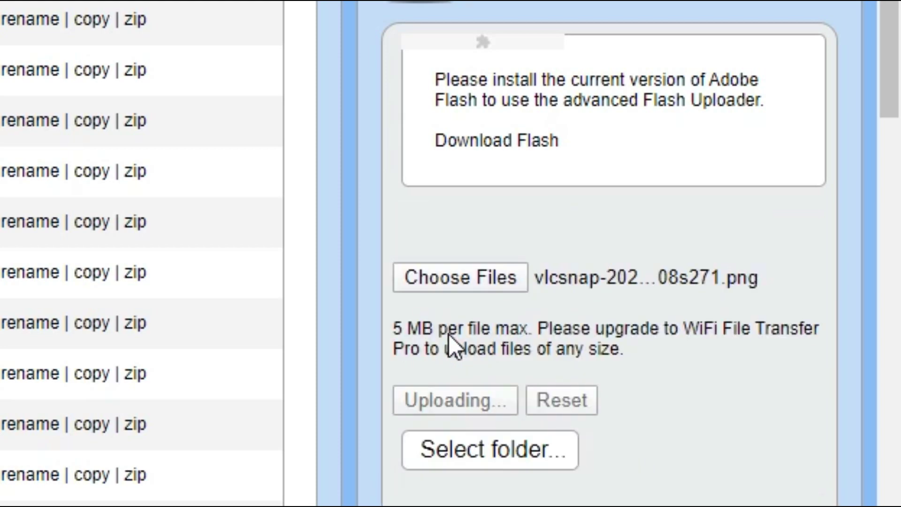